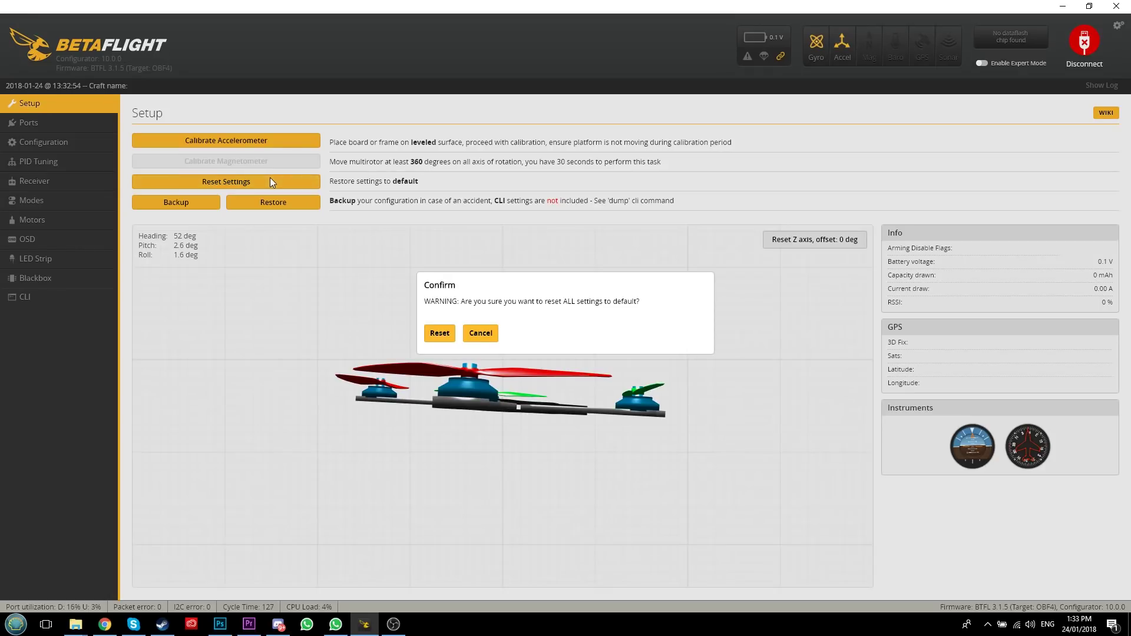
# Step: Confirm resetting all flight controller settings to default and calibrate the accelerometer
pyautogui.click(444, 334)
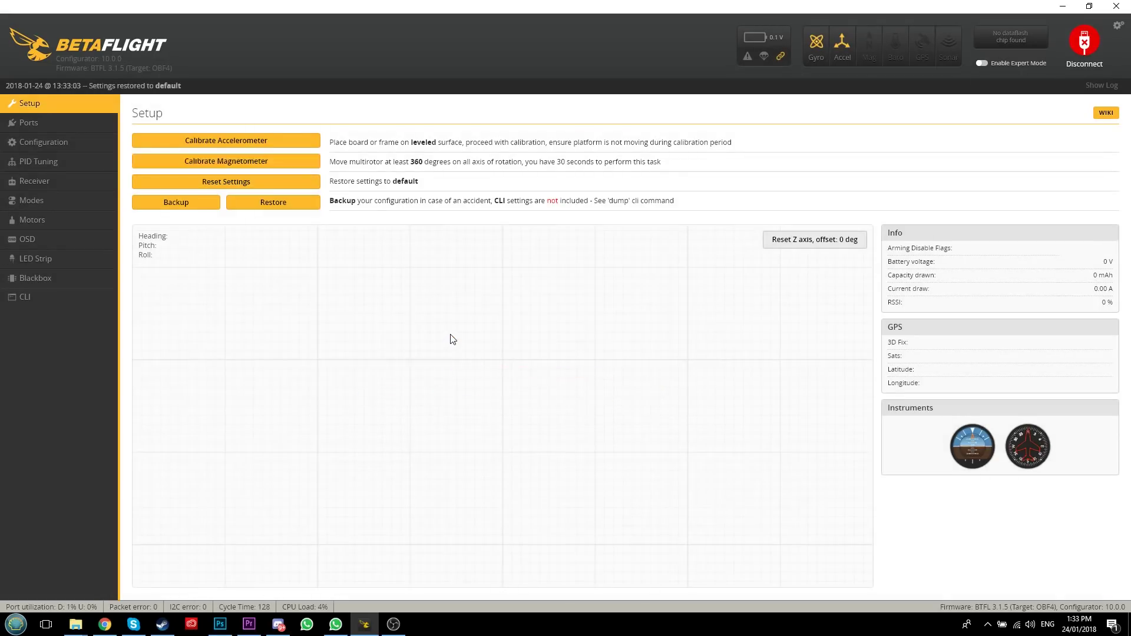
pyautogui.click(279, 147)
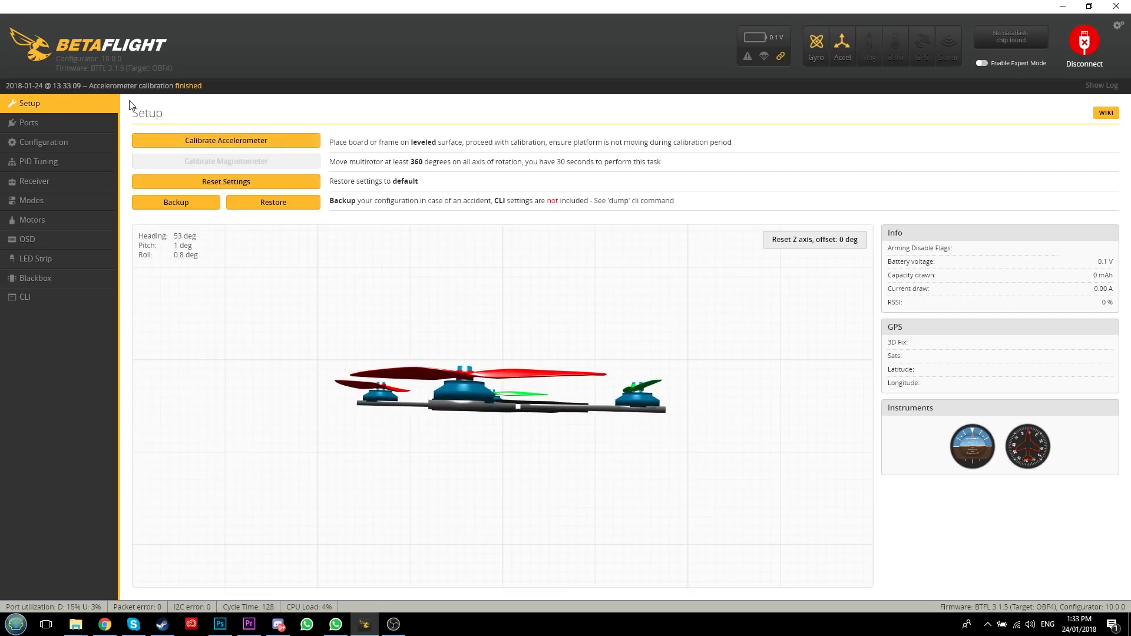
# Step: Enable Serial Rx on UART1 in the port configuration, then save and reboot
pyautogui.click(61, 124)
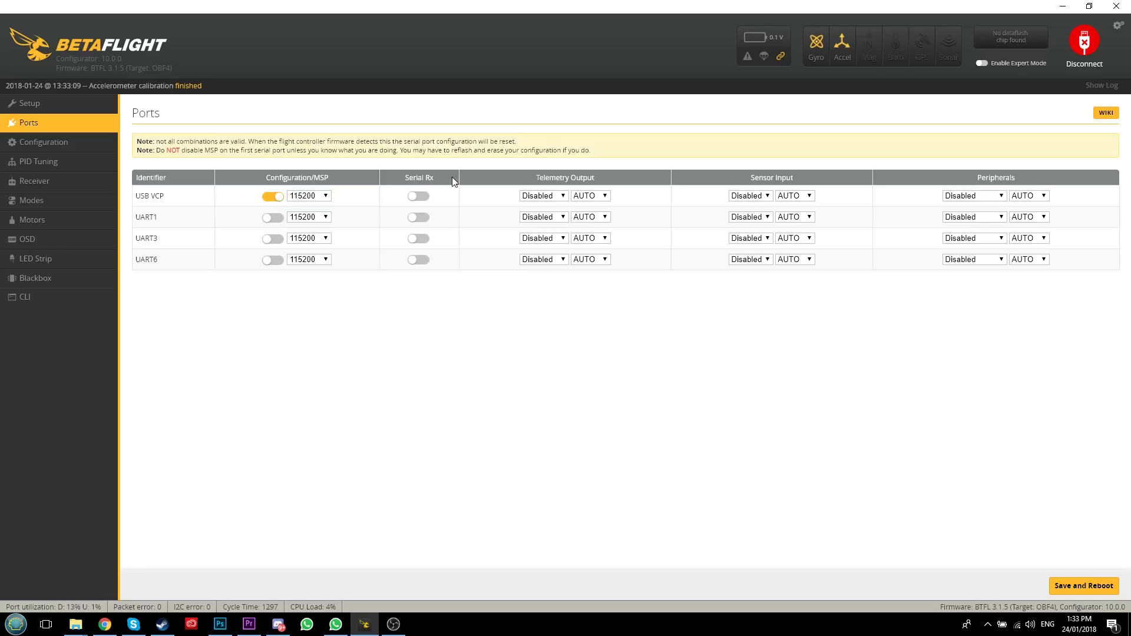
pyautogui.click(423, 221)
pyautogui.click(1078, 588)
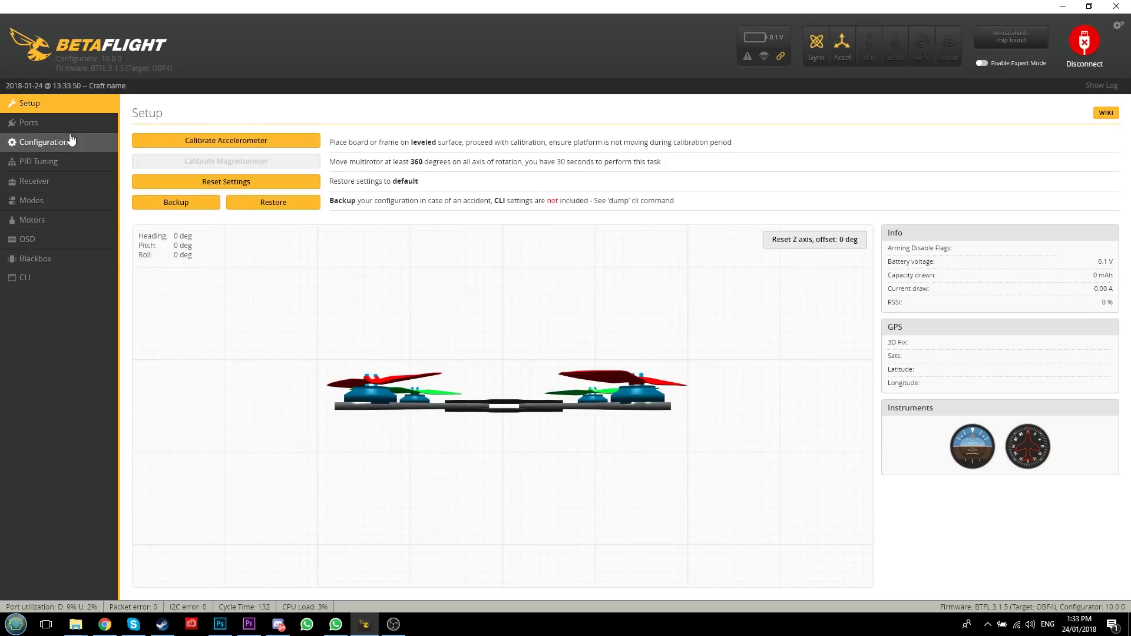
# Step: Set the ESC/Motor protocol to DSHOT600 in the configuration
pyautogui.click(52, 143)
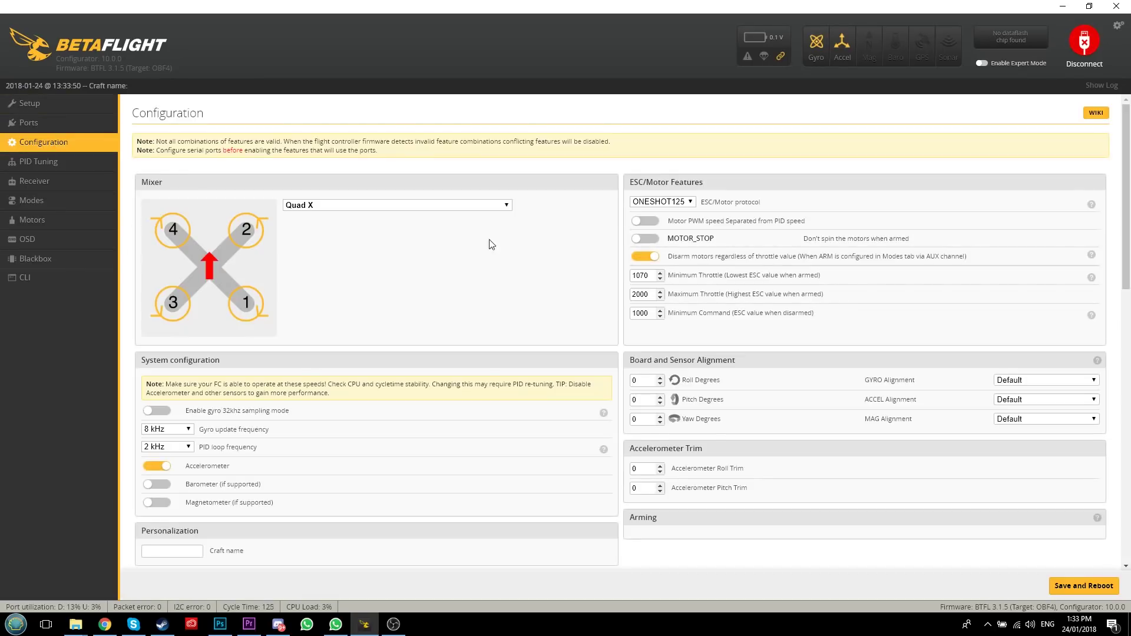
pyautogui.click(689, 203)
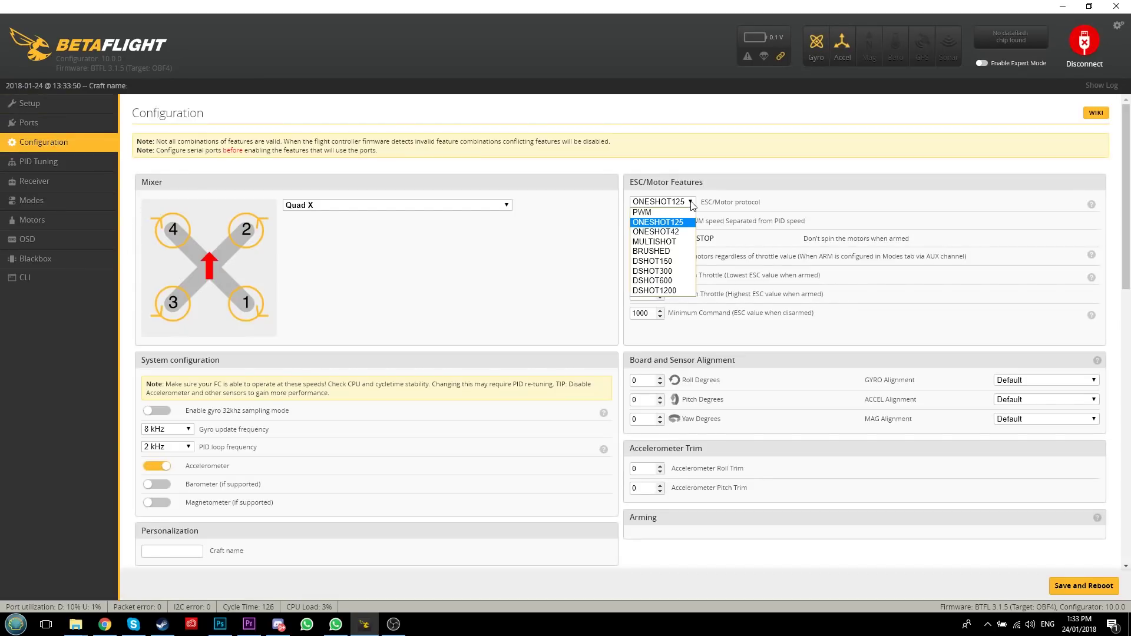
pyautogui.click(677, 281)
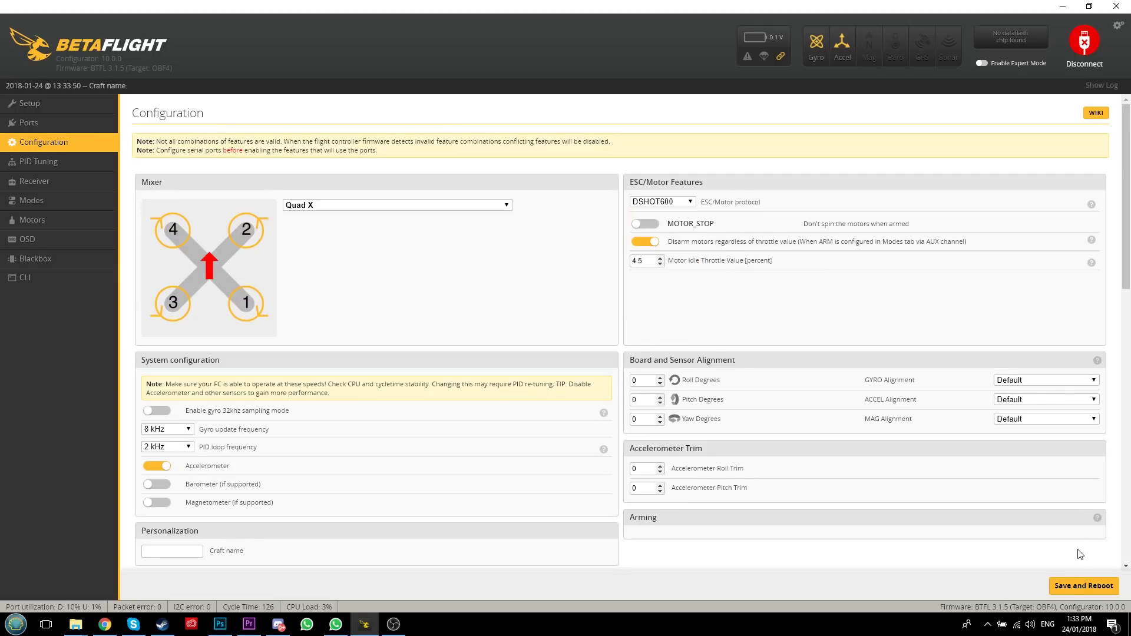
# Step: Disable the accelerometer in the system configuration and set the craft name to uavfutures
pyautogui.scroll(-3, 505, 434)
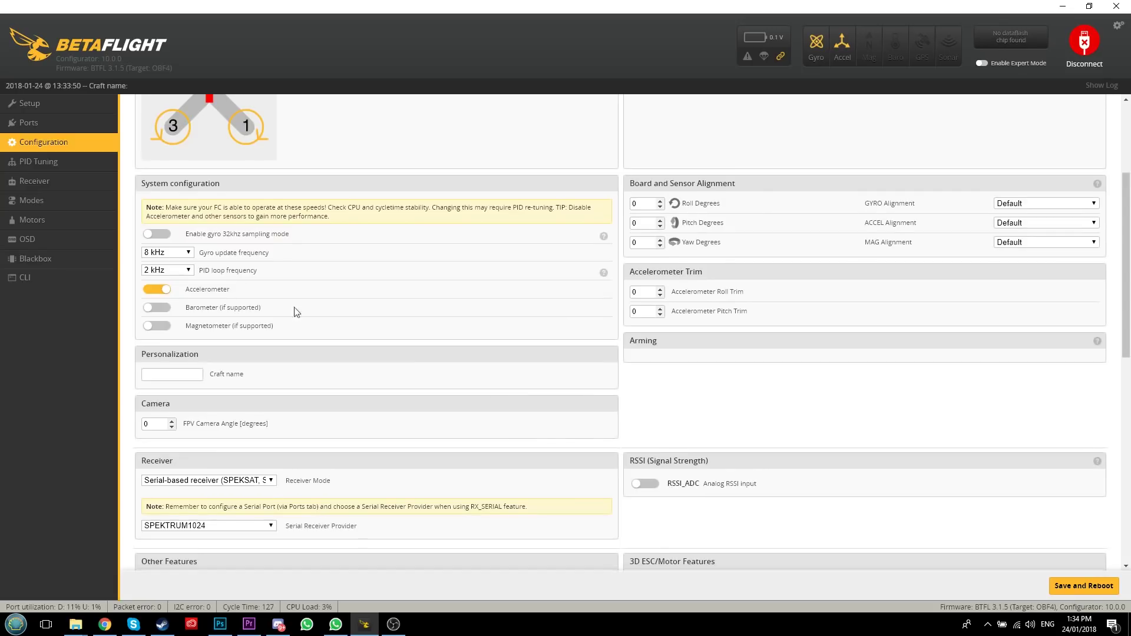
pyautogui.click(160, 296)
pyautogui.scroll(-2, 539, 371)
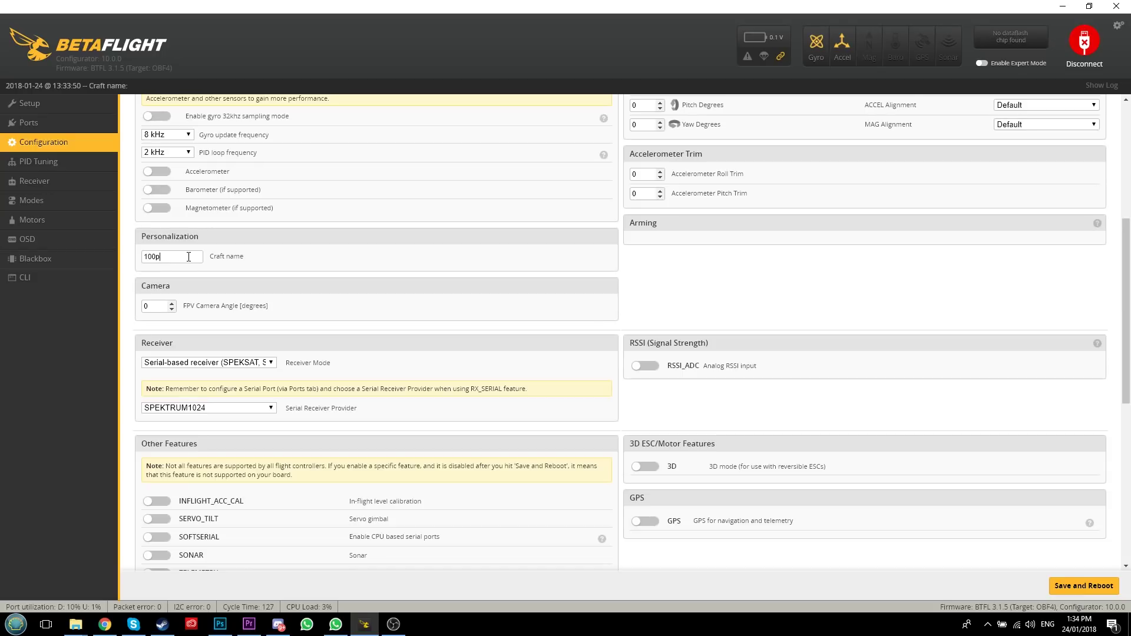
pyautogui.press('BackSpace')
pyautogui.press('BackSpace')
pyautogui.press('BackSpace')
pyautogui.press('BackSpace')
# Step: Set the receiver mode to Serial-based receiver and the serial receiver provider to SBUS
pyautogui.click(274, 363)
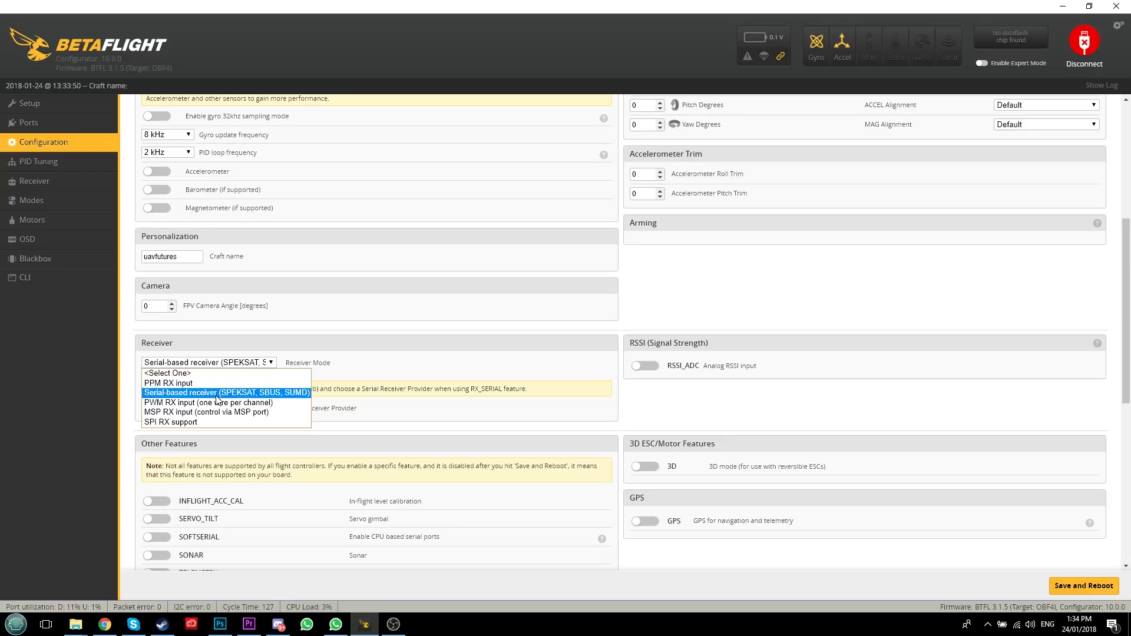
pyautogui.click(216, 393)
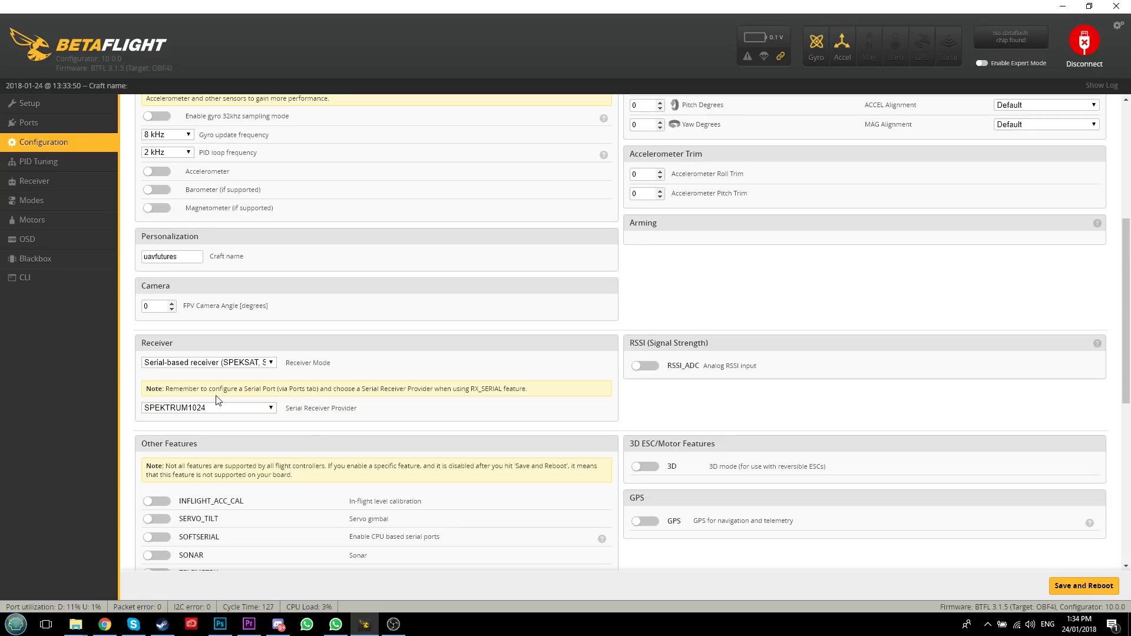
pyautogui.click(271, 408)
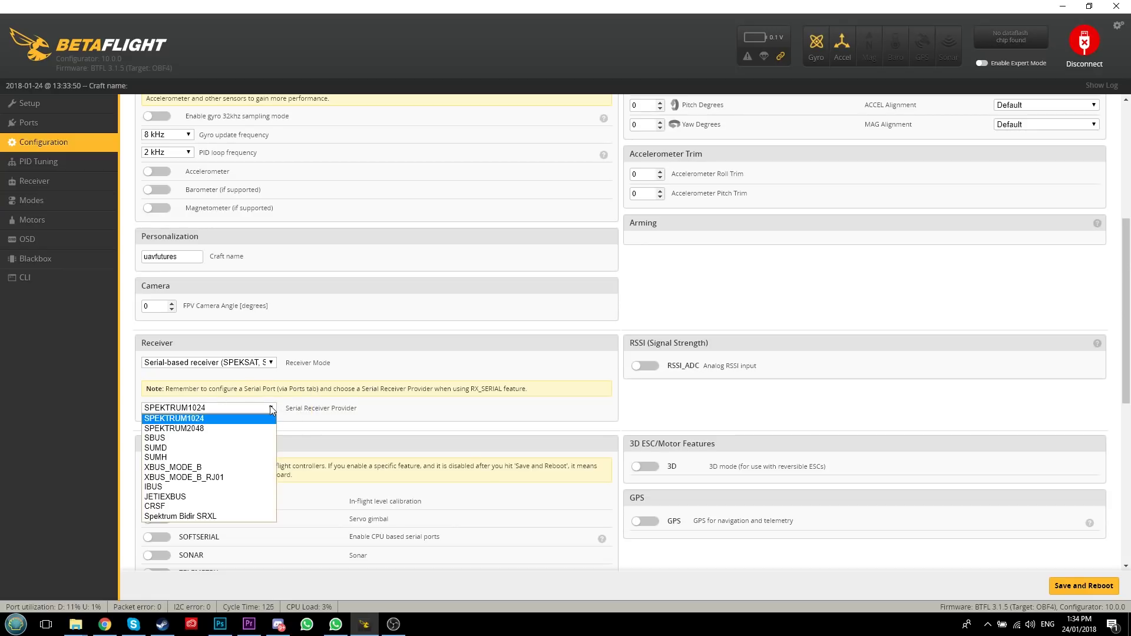
pyautogui.click(195, 437)
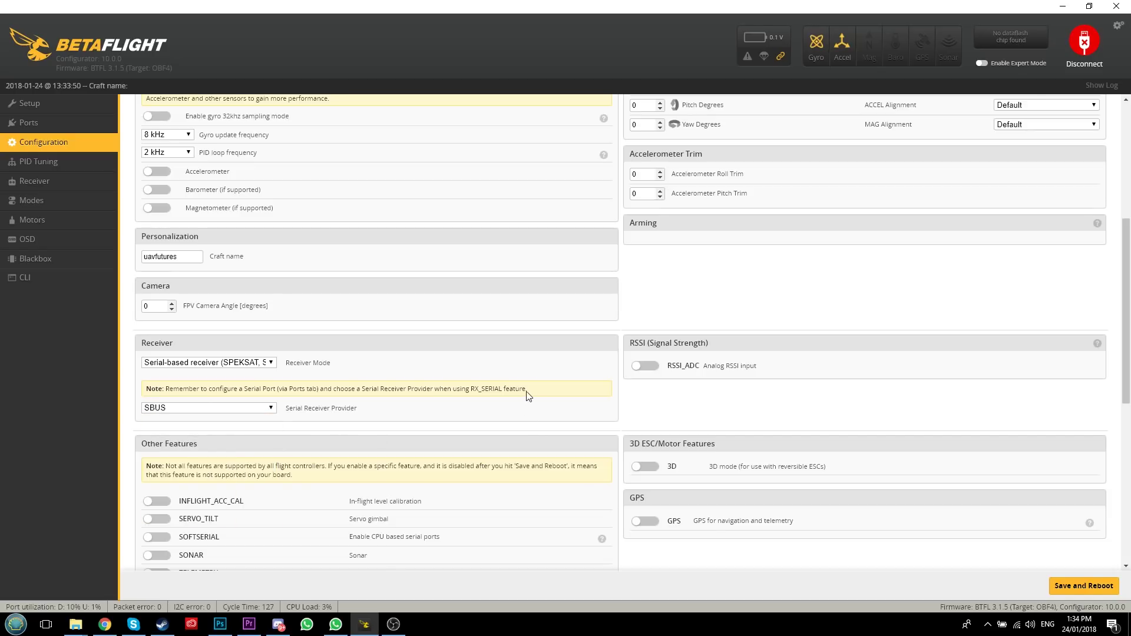
# Step: Review the remaining configuration sections, save and reboot, and reconnect to the flight controller
pyautogui.scroll(-3, 519, 389)
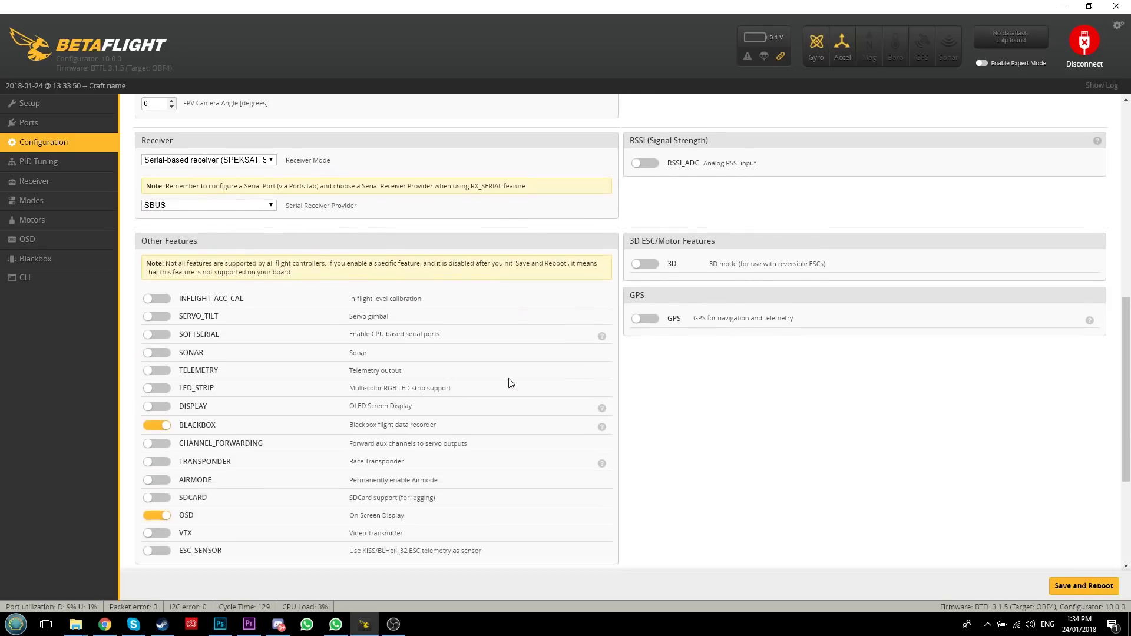
pyautogui.scroll(-1, 512, 384)
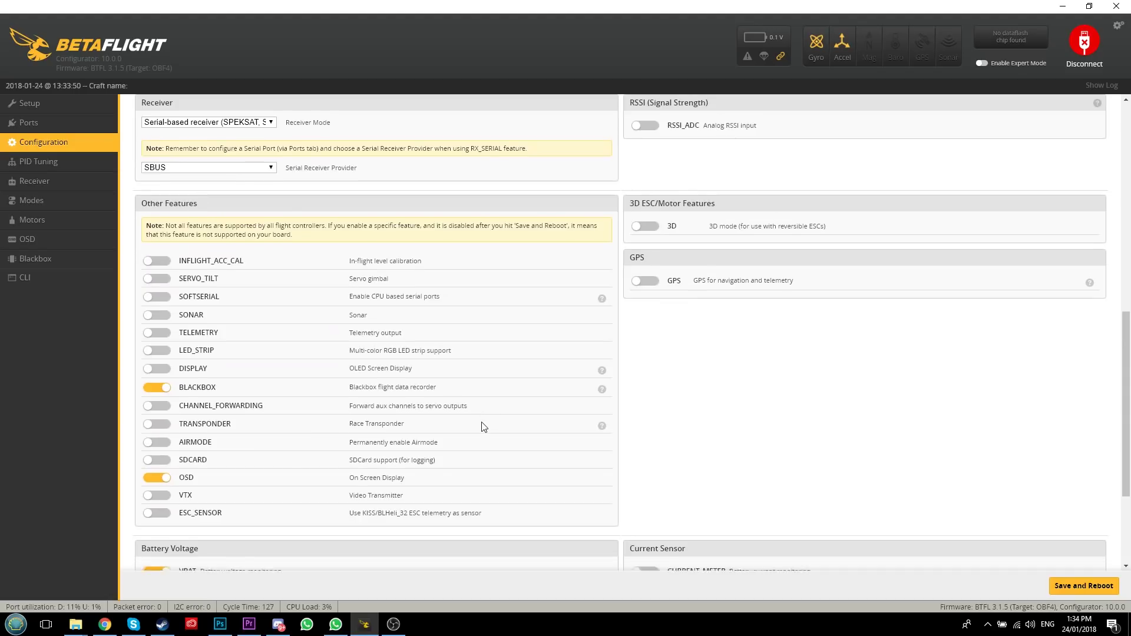
pyautogui.scroll(-3, 483, 426)
pyautogui.scroll(9, 483, 427)
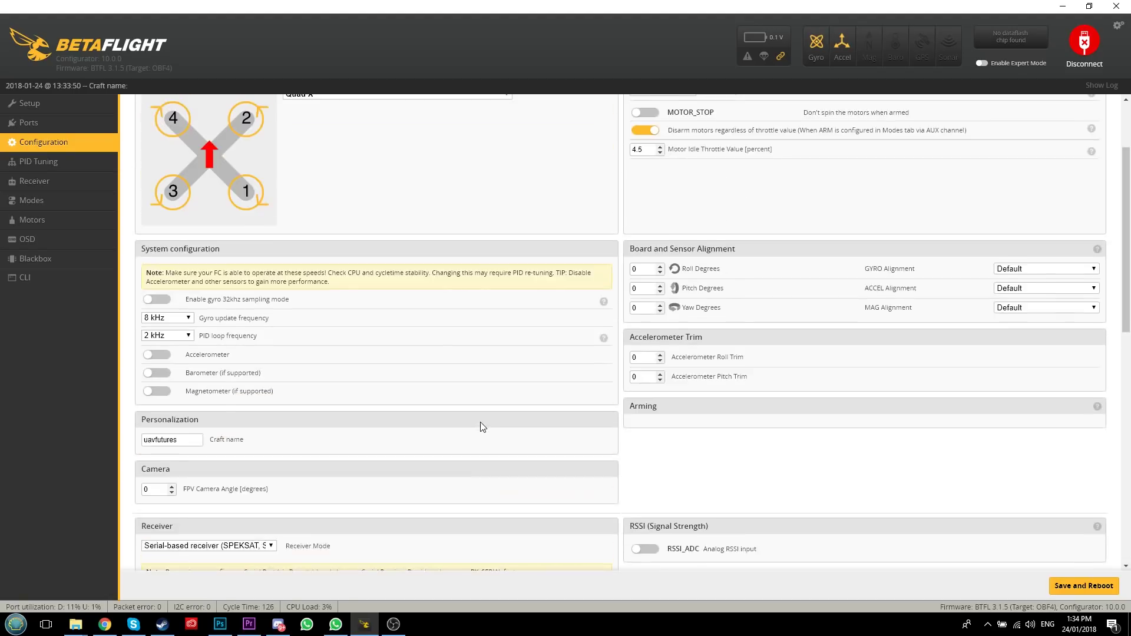
pyautogui.scroll(3, 482, 426)
pyautogui.scroll(-10, 560, 443)
pyautogui.scroll(-1, 648, 459)
pyautogui.click(1053, 585)
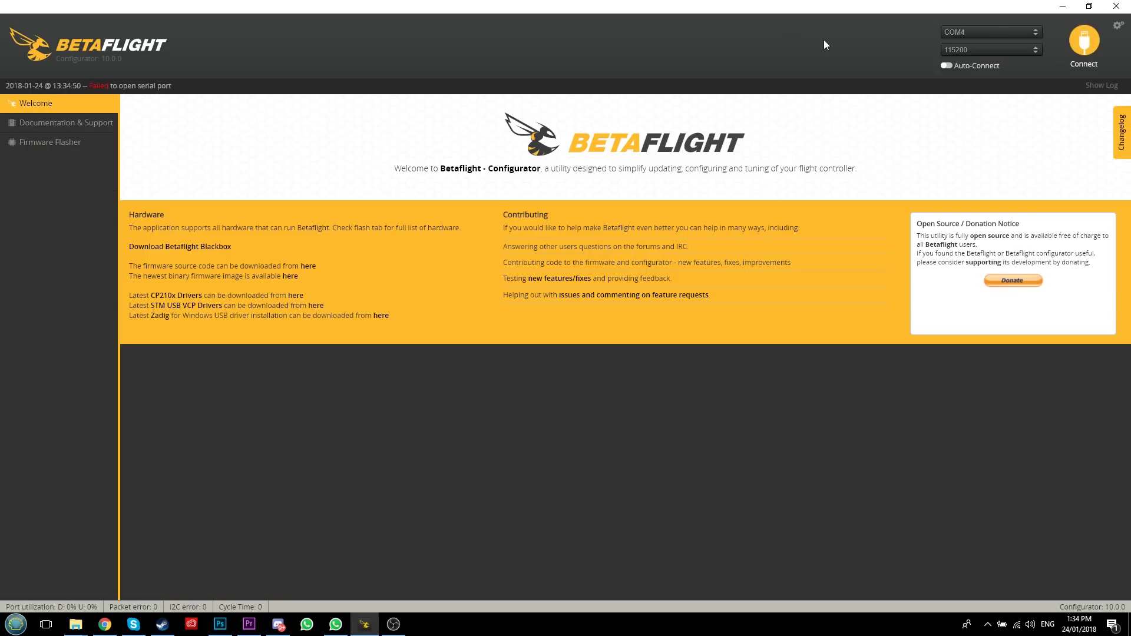
pyautogui.click(1082, 40)
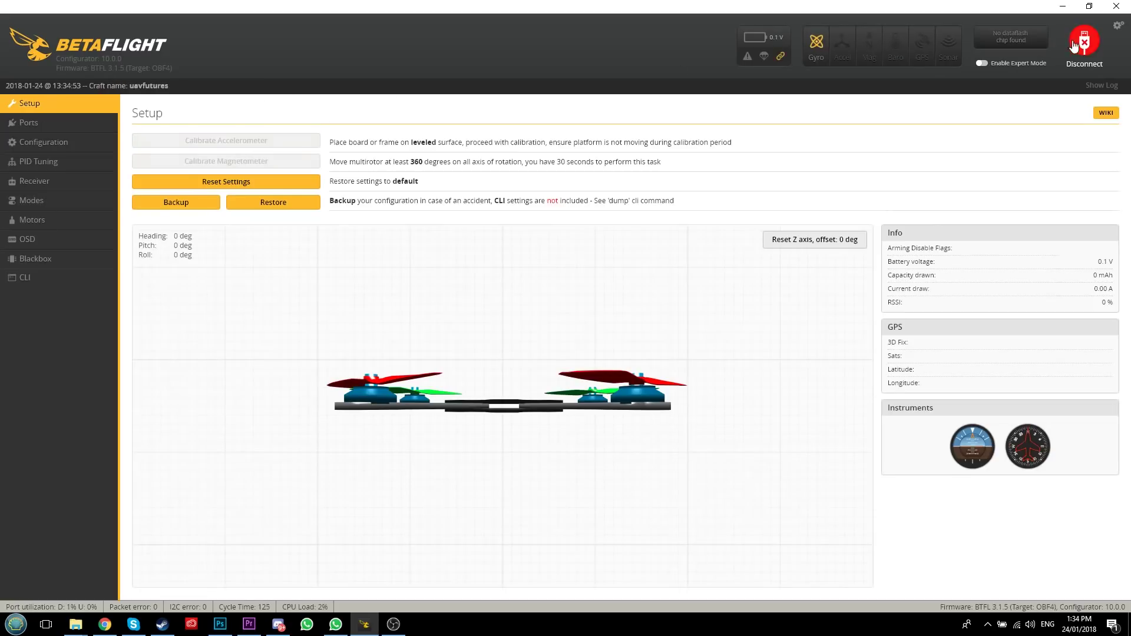
# Step: Set the P/I/D gains to 20/40/30 for roll and 35/55/35 for pitch, and yaw P to 40 and I to 50
pyautogui.click(69, 164)
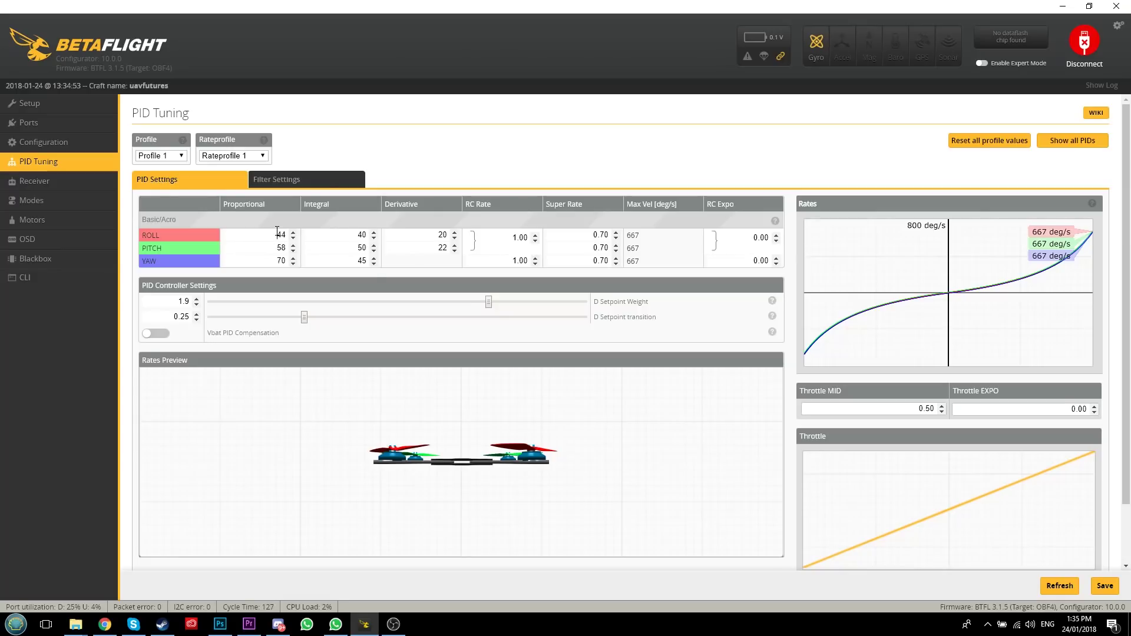
pyautogui.doubleClick(277, 231)
pyautogui.press('BackSpace')
pyautogui.doubleClick(278, 246)
pyautogui.write('25')
pyautogui.doubleClick(279, 261)
pyautogui.write('40')
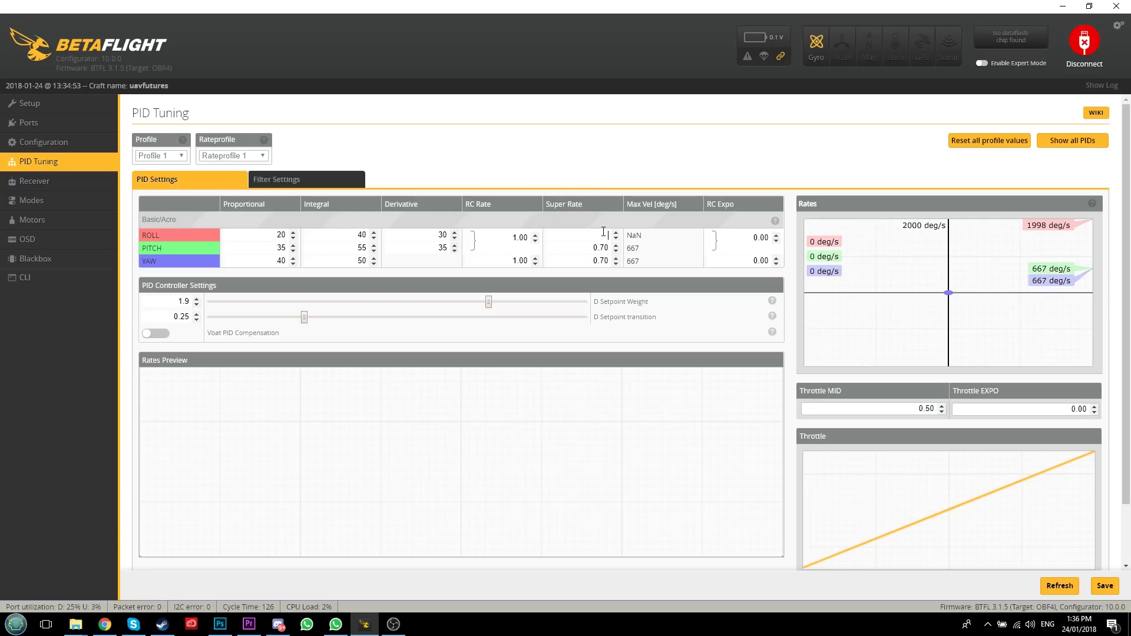
# Step: Set the Super Rate to 0.78 for roll and pitch and 0.75 for yaw, and save the PID tuning
pyautogui.write('0.78')
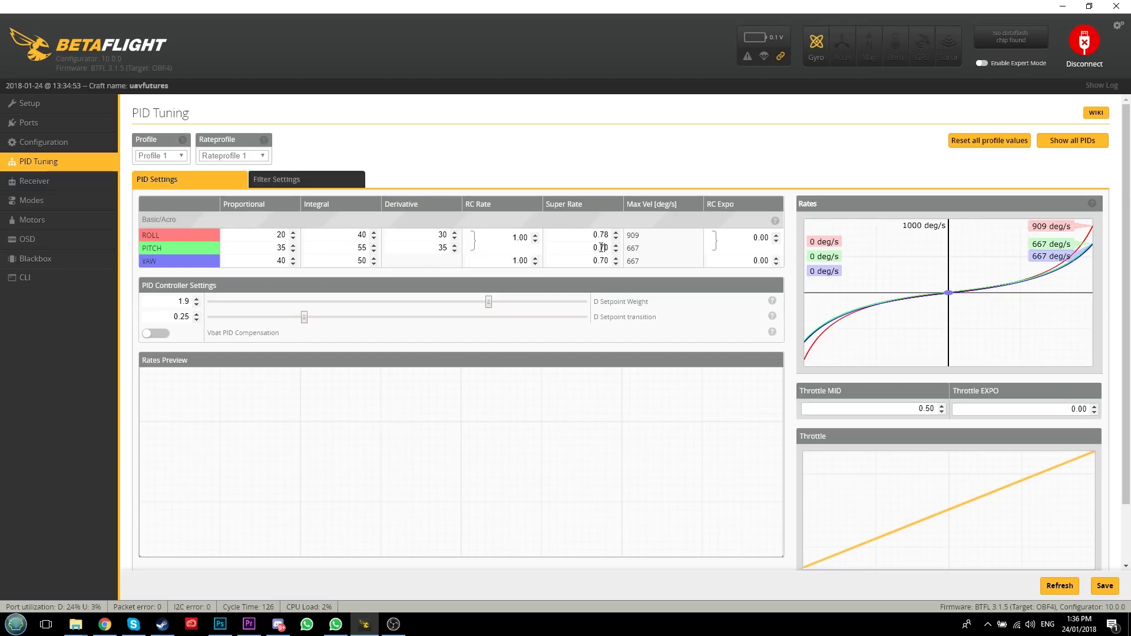
pyautogui.doubleClick(606, 247)
pyautogui.press('BackSpace')
pyautogui.write('0.78')
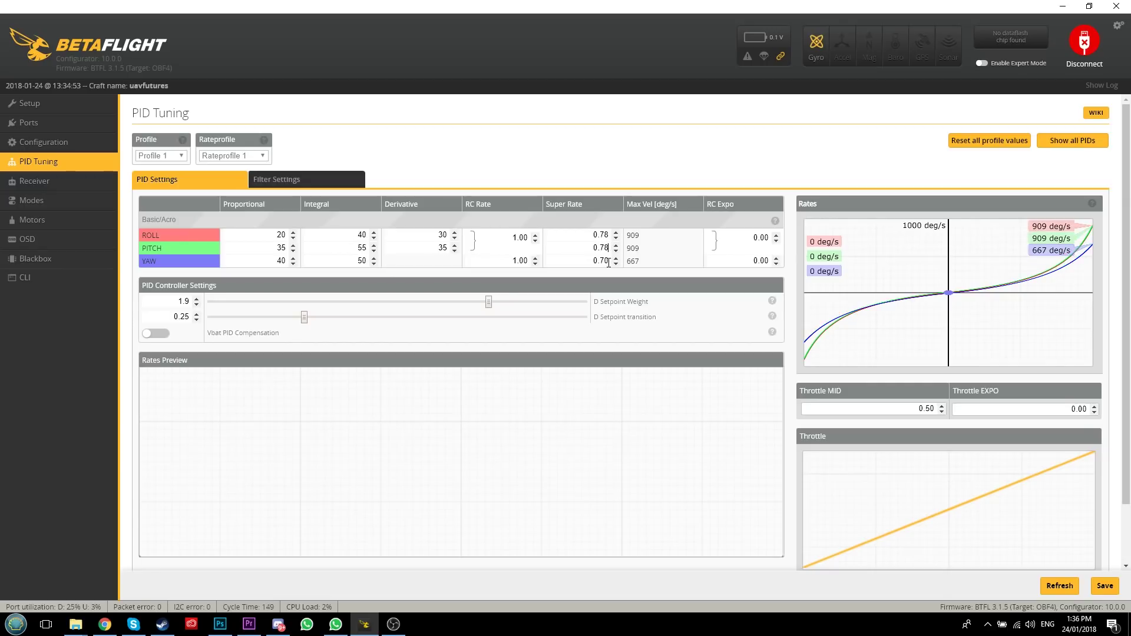
pyautogui.click(611, 257)
pyautogui.press('BackSpace')
pyautogui.write('5')
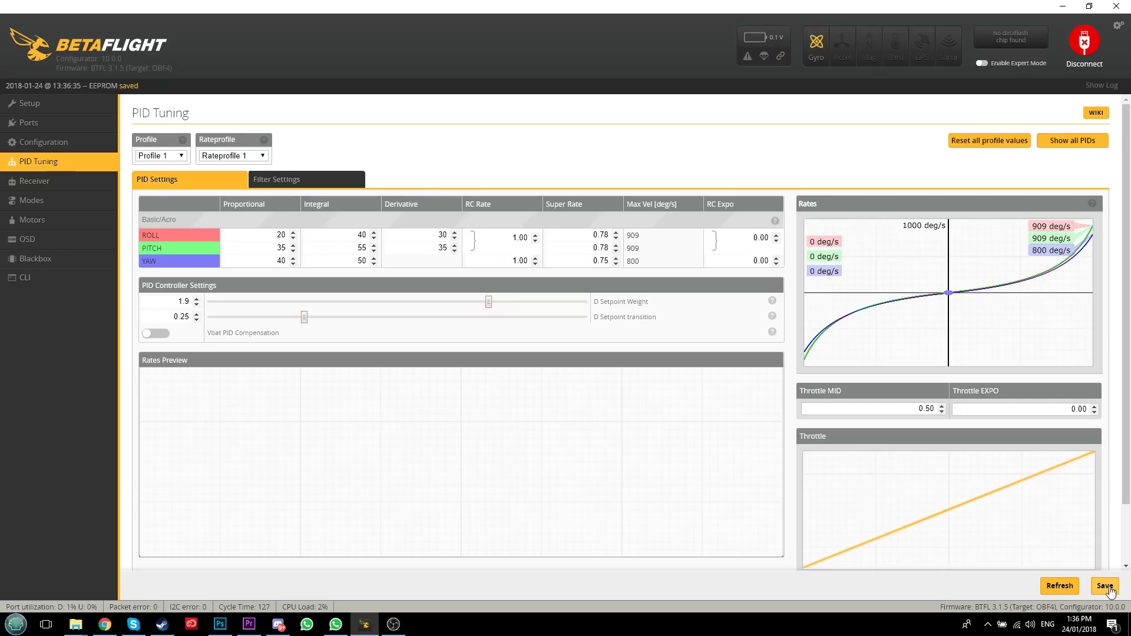
# Step: Change the receiver channel map to TAER1234 and save it
pyautogui.click(45, 185)
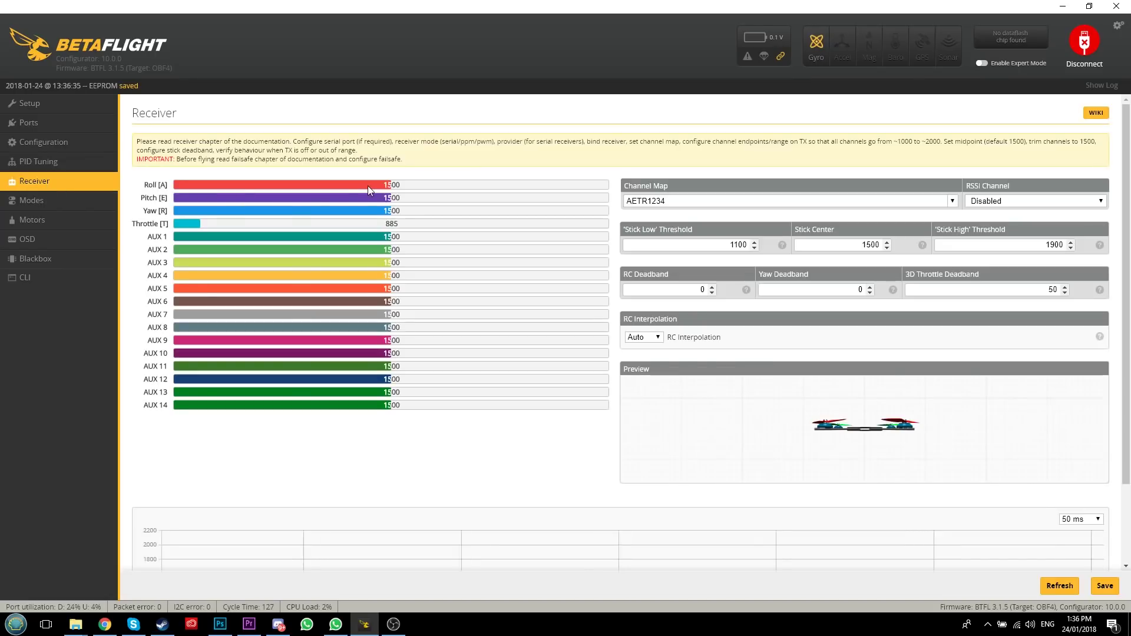
pyautogui.click(951, 201)
pyautogui.click(694, 222)
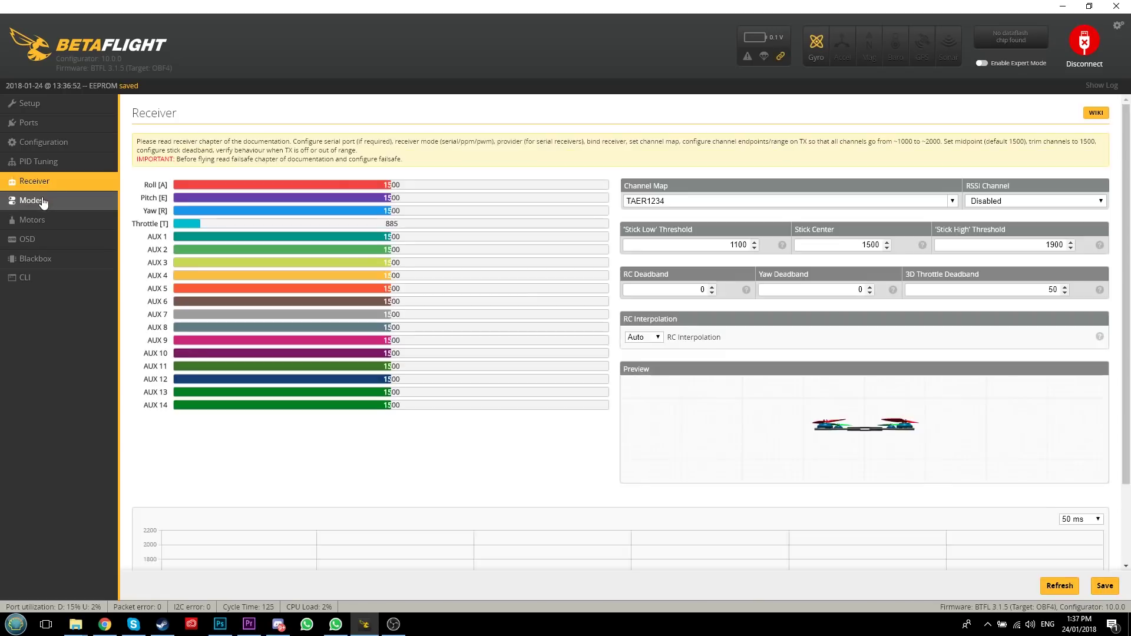
# Step: Add an ARM mode range from 1700 to 2100 and assign it to AUX 1
pyautogui.click(71, 201)
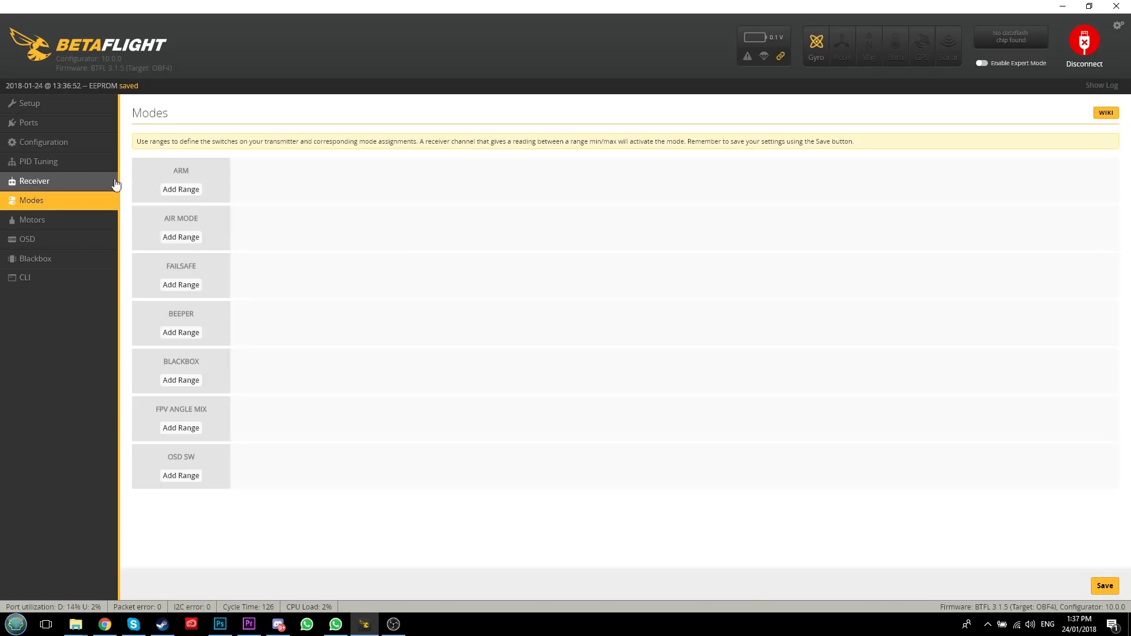
pyautogui.click(161, 190)
pyautogui.moveTo(597, 174); pyautogui.dragTo(794, 174)
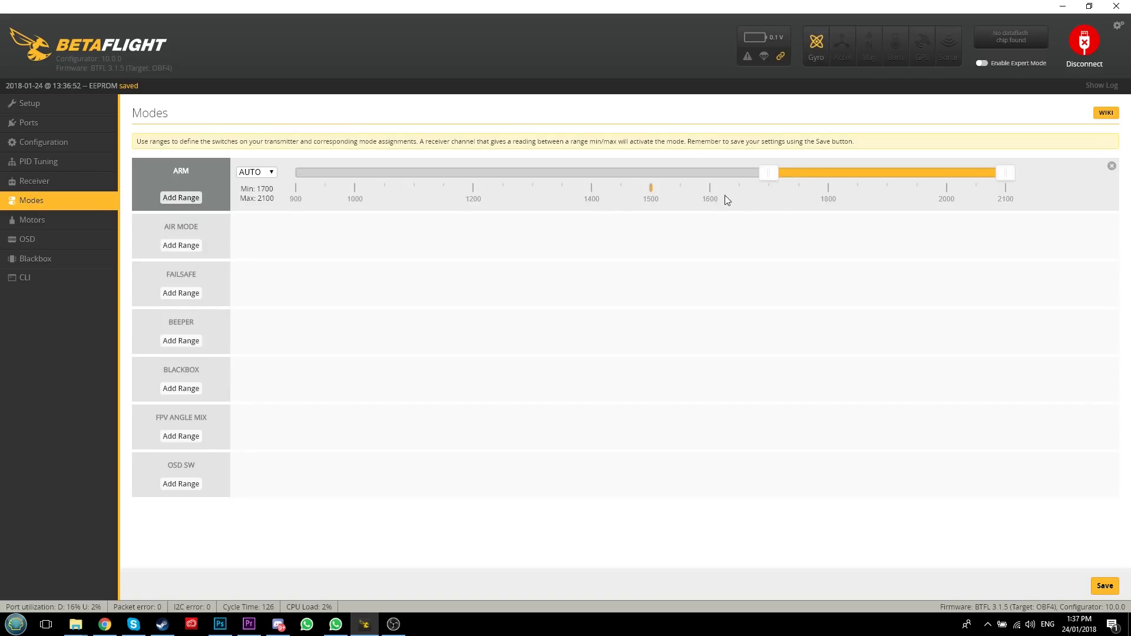
pyautogui.click(269, 172)
pyautogui.click(243, 191)
# Step: Add an AIR MODE range from 1700 to 2100 with the channel left on AUTO, and save the modes
pyautogui.click(175, 245)
pyautogui.moveTo(590, 243); pyautogui.dragTo(885, 243)
pyautogui.click(1105, 586)
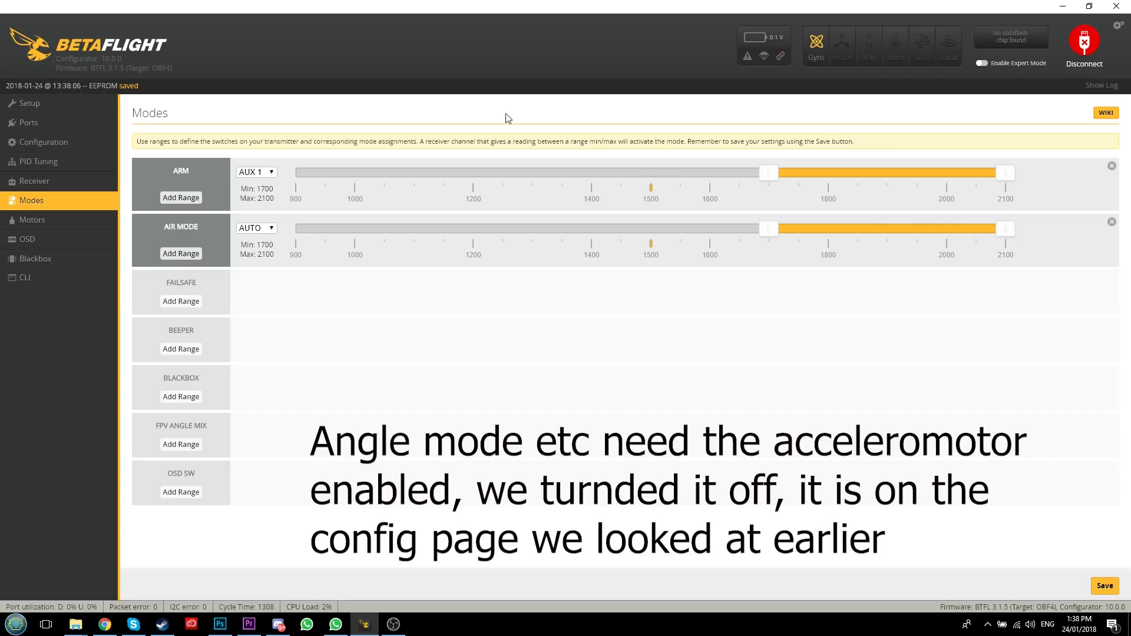
# Step: Check the motor settings and turn off the OSD's Artificial Horizon, Horizon Sidebars, Ontime, Flytime and Flymode elements
pyautogui.click(82, 220)
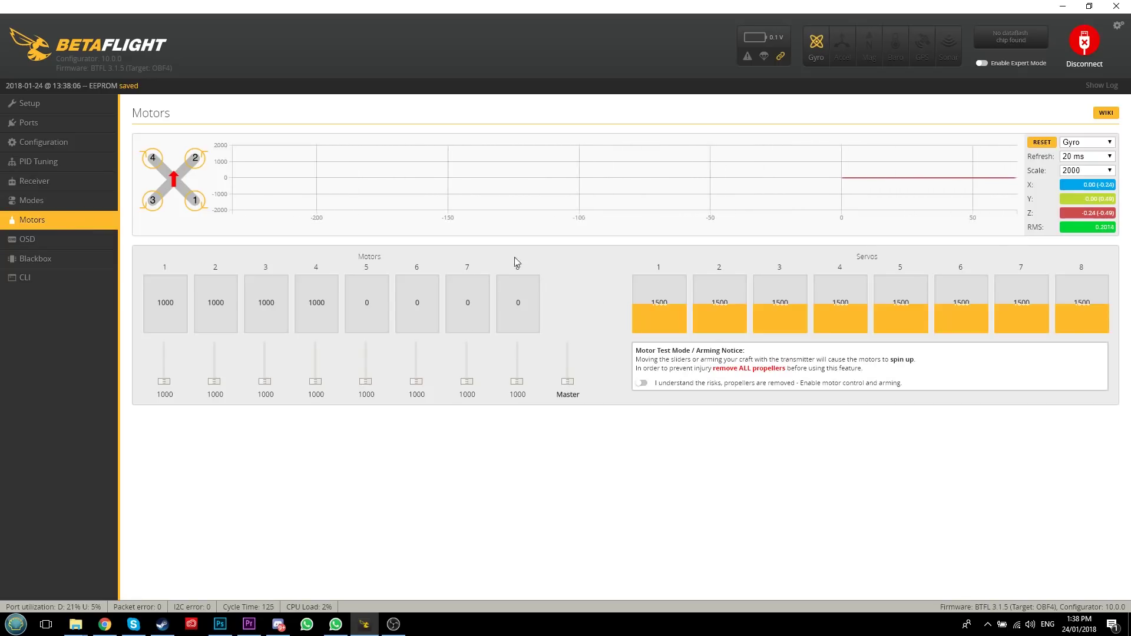
pyautogui.click(57, 237)
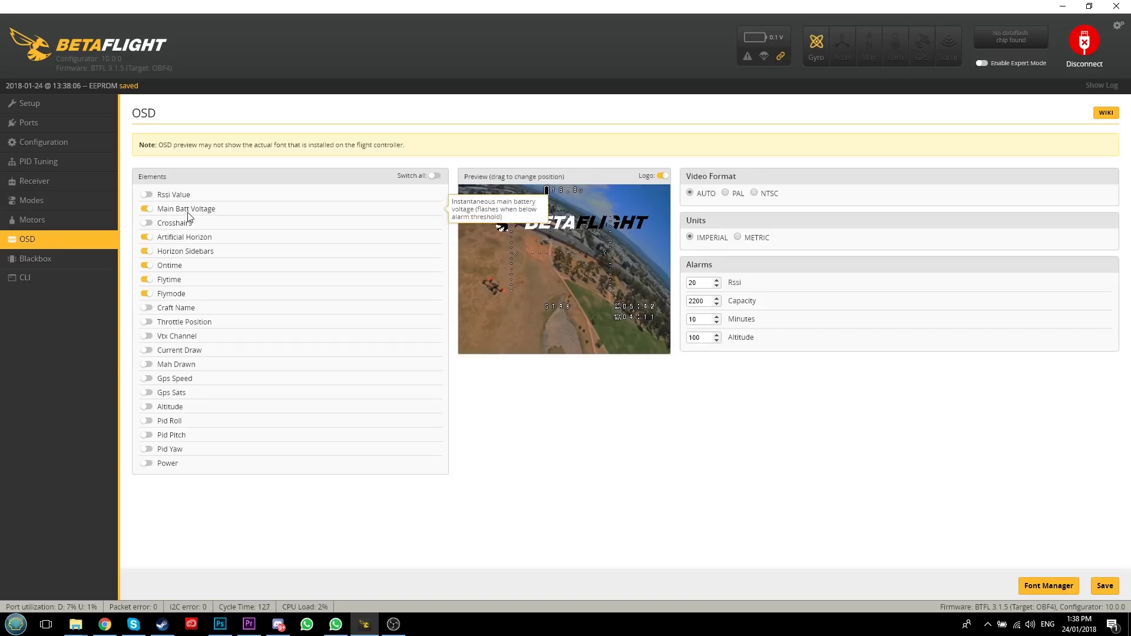
pyautogui.click(146, 252)
pyautogui.click(147, 238)
pyautogui.click(146, 267)
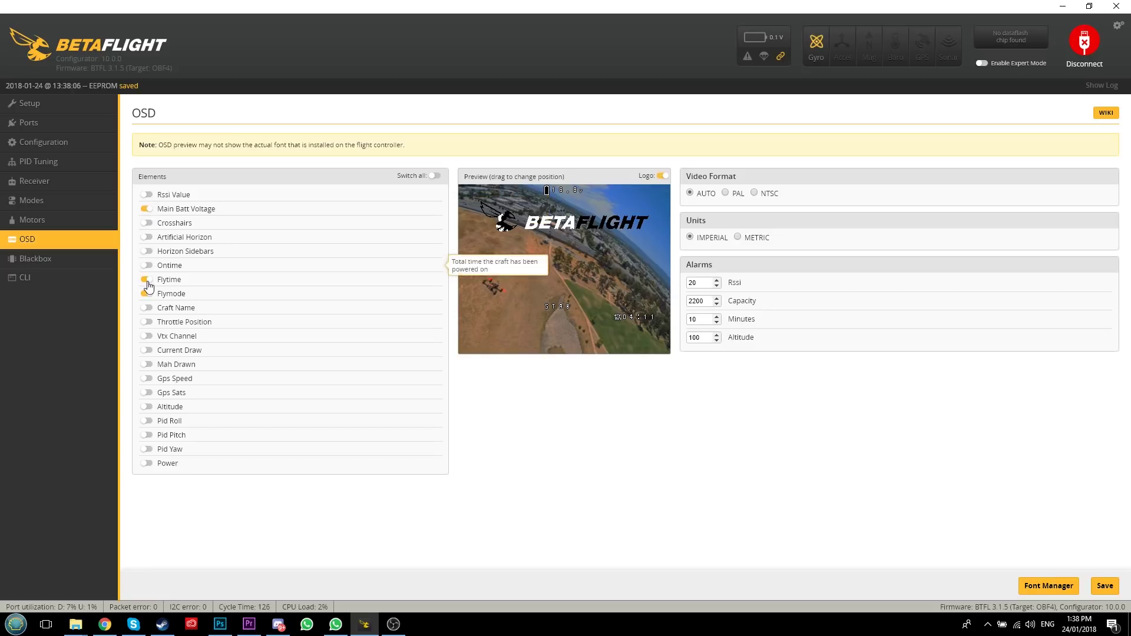
pyautogui.click(145, 280)
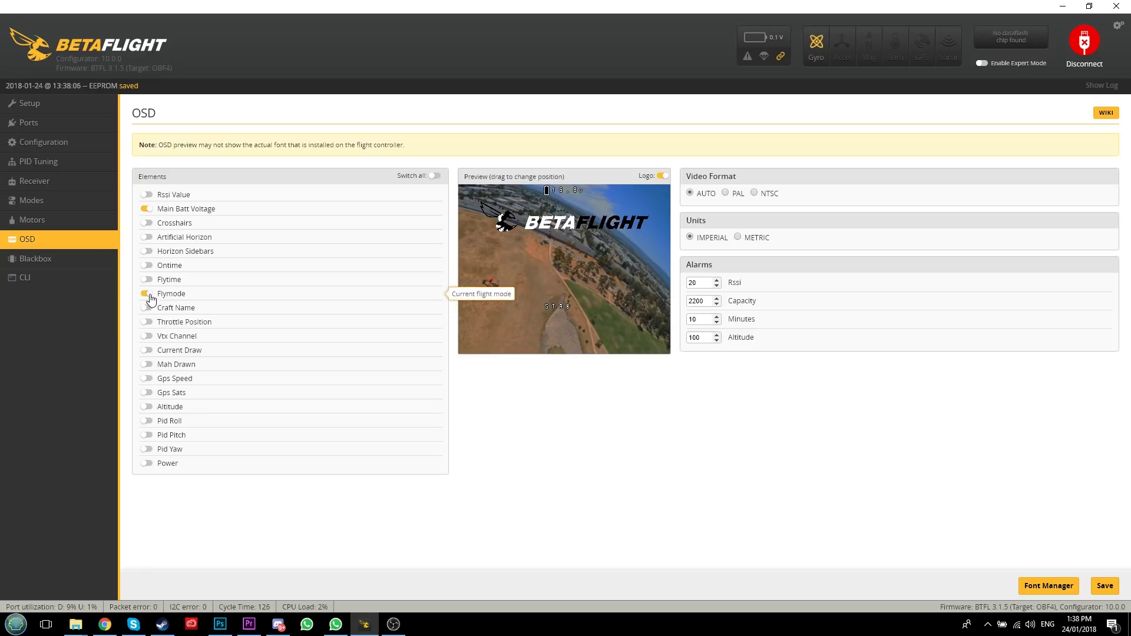
pyautogui.click(145, 294)
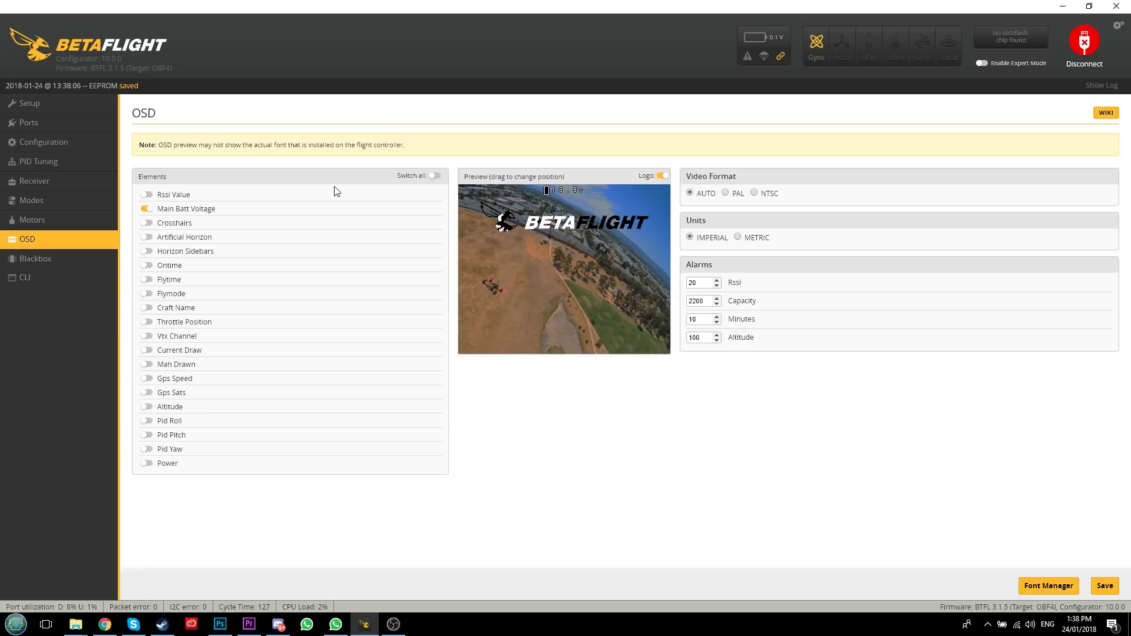
# Step: Turn on the Craft Name OSD element, reposition it in the preview, and save the OSD settings
pyautogui.click(147, 309)
pyautogui.moveTo(532, 315); pyautogui.dragTo(483, 310)
pyautogui.click(1106, 586)
pyautogui.click(57, 181)
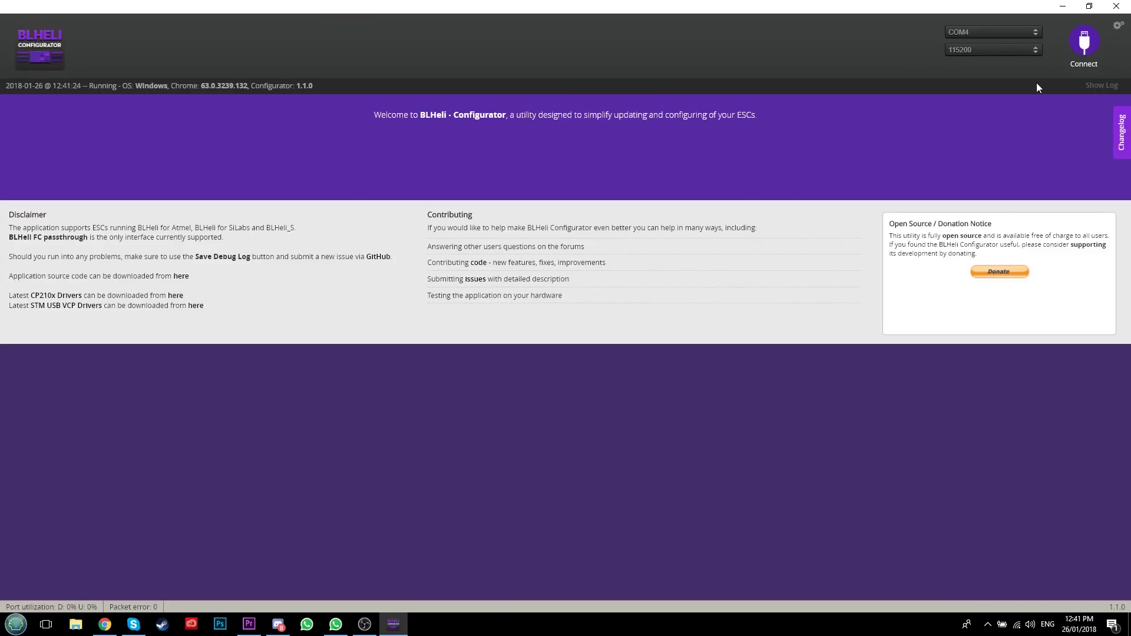
# Step: Switch to BLHeli Configurator, connect on COM4, and review the settings of the four ESCs
pyautogui.click(1085, 53)
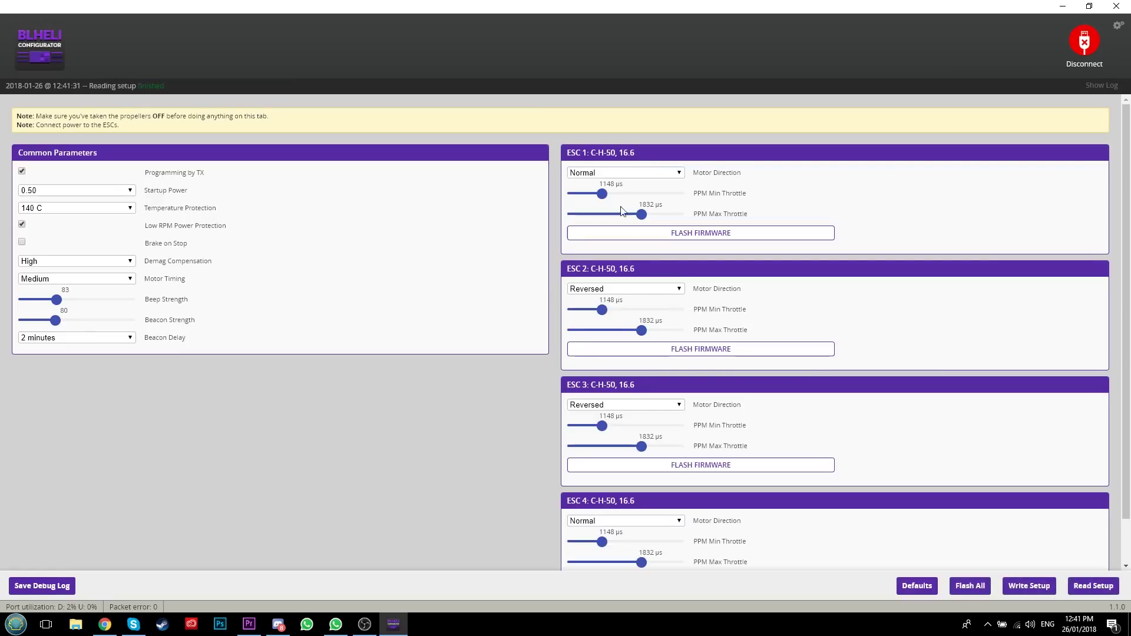
pyautogui.scroll(-1, 1001, 368)
pyautogui.scroll(1, 995, 392)
# Step: Try the Reversed motor direction on ESC 1, set it back to Normal, and disconnect
pyautogui.click(681, 173)
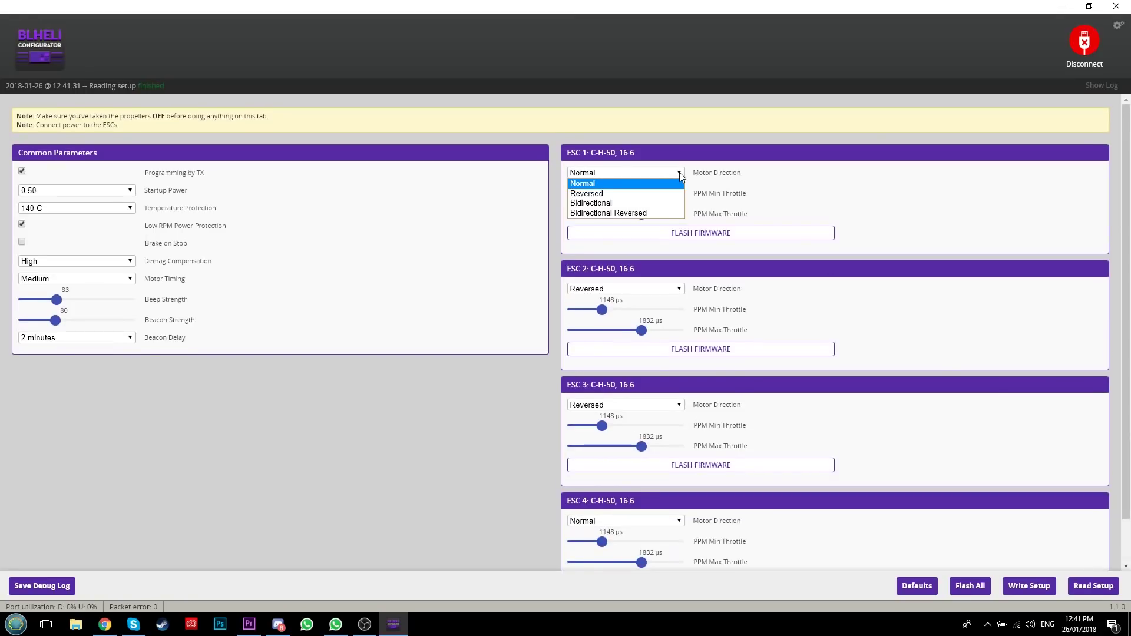
pyautogui.click(642, 194)
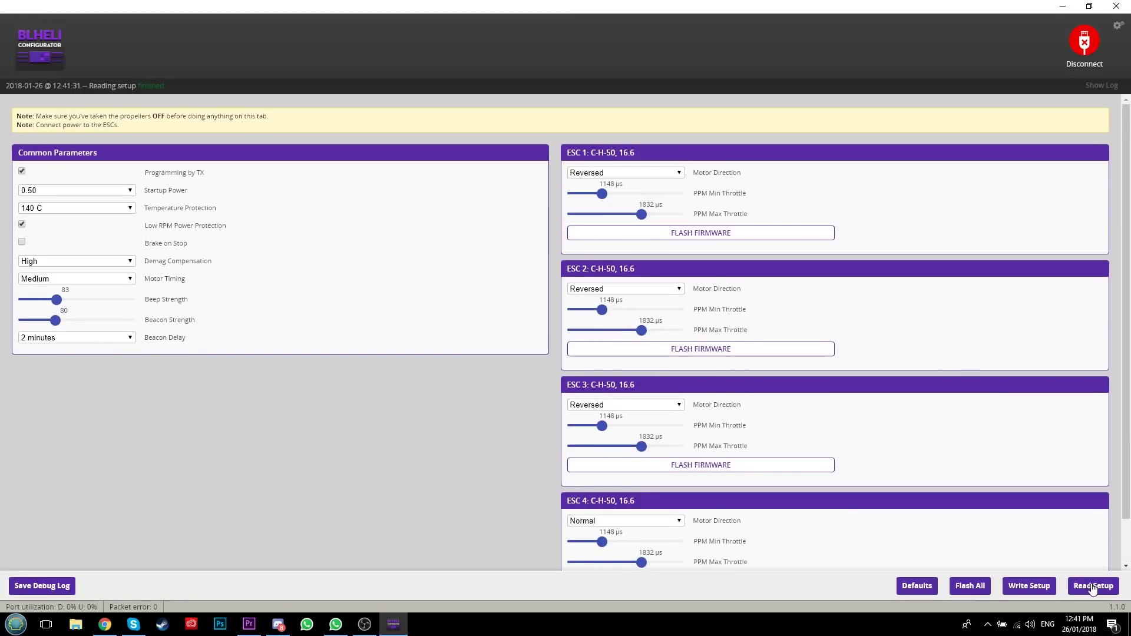
pyautogui.click(681, 172)
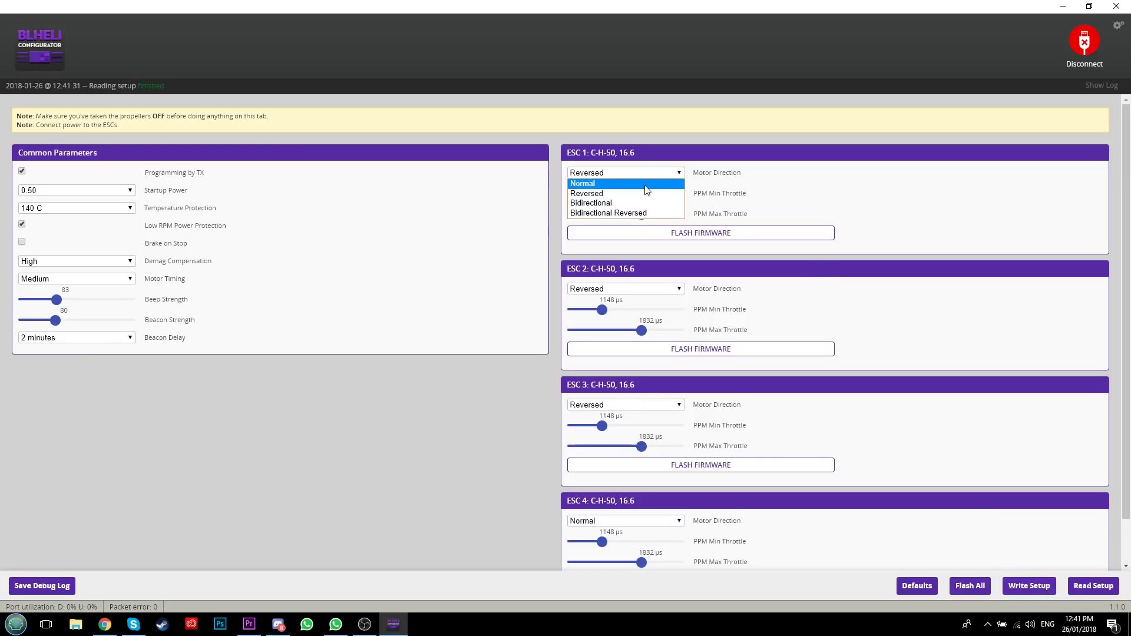
pyautogui.click(638, 185)
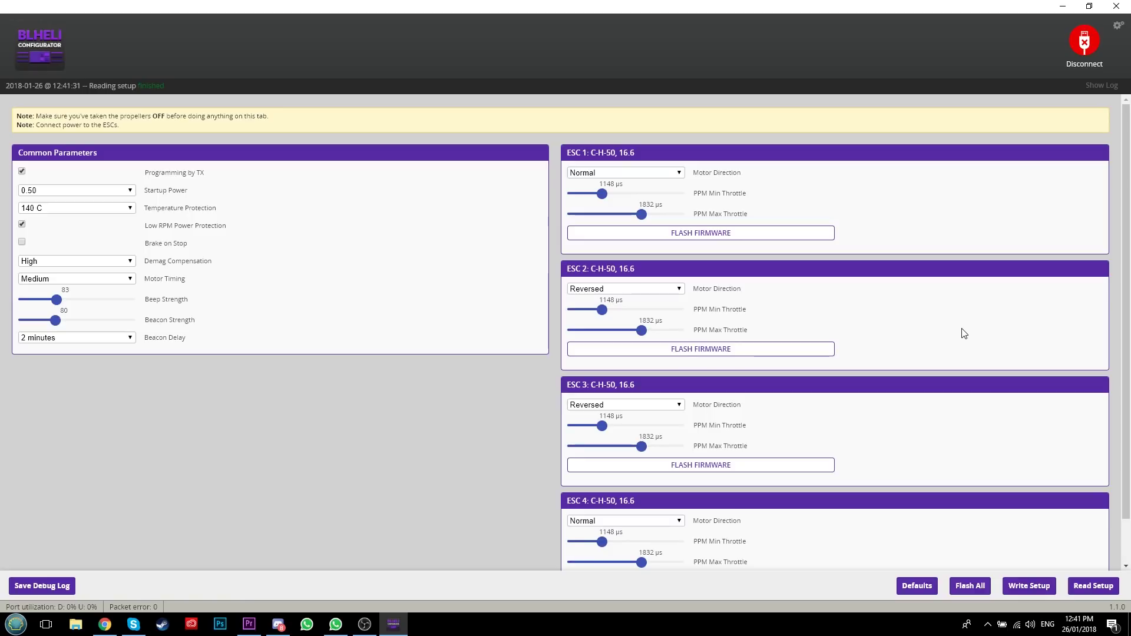
pyautogui.click(1071, 40)
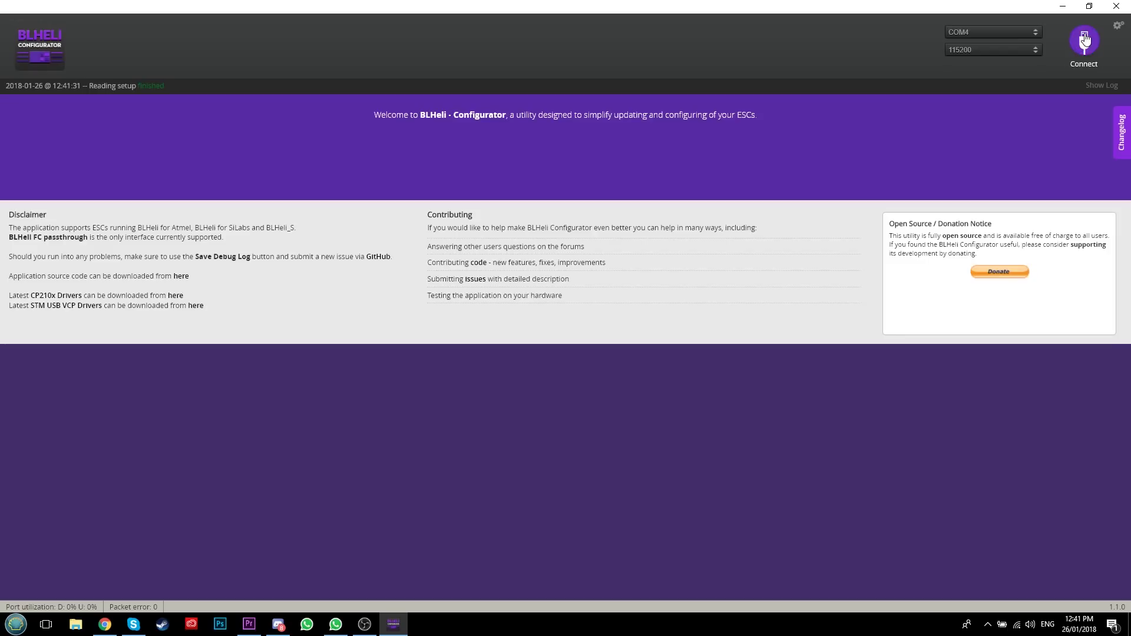